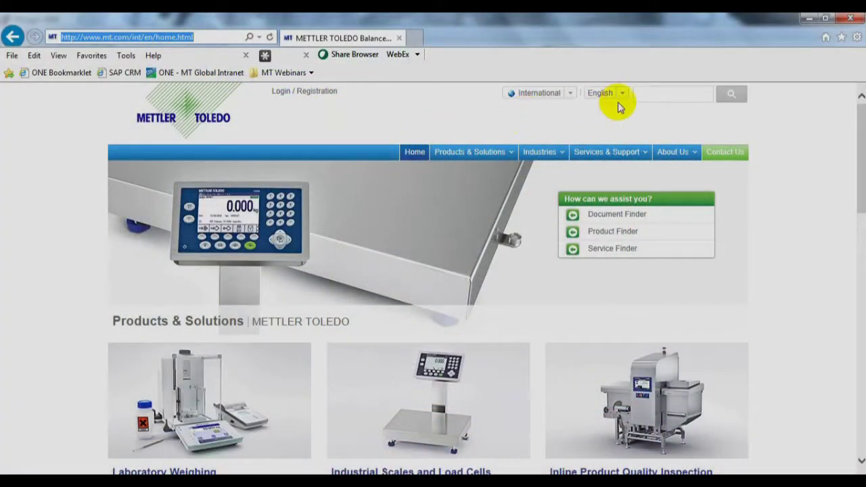
Search the Mettler Toledo site for act350.
{"action": "left_click", "coordinate": [653, 93]}
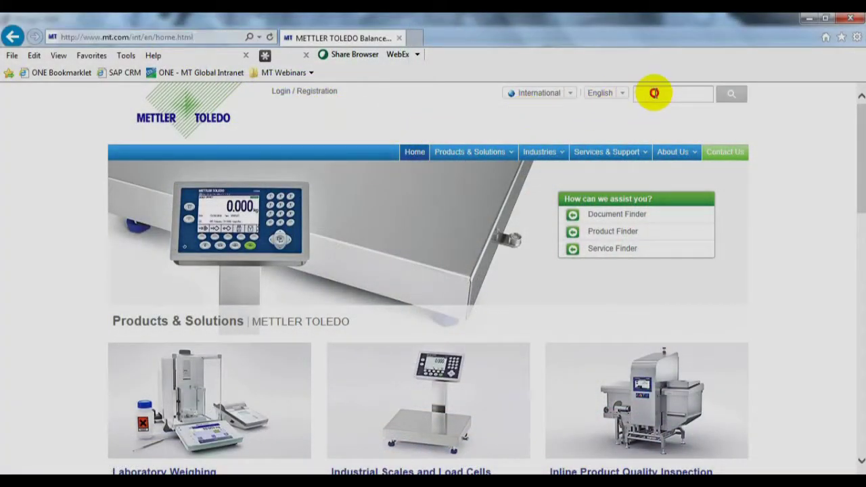
{"action": "type", "text": "a"}
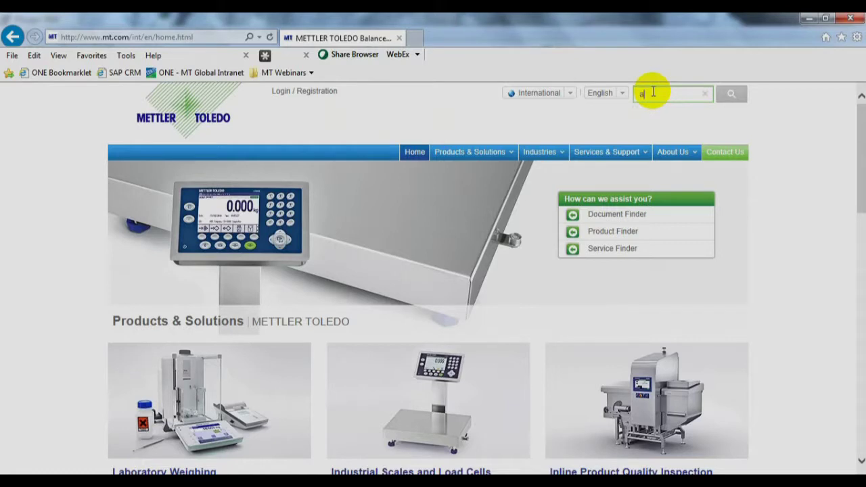
{"action": "type", "text": "ct350"}
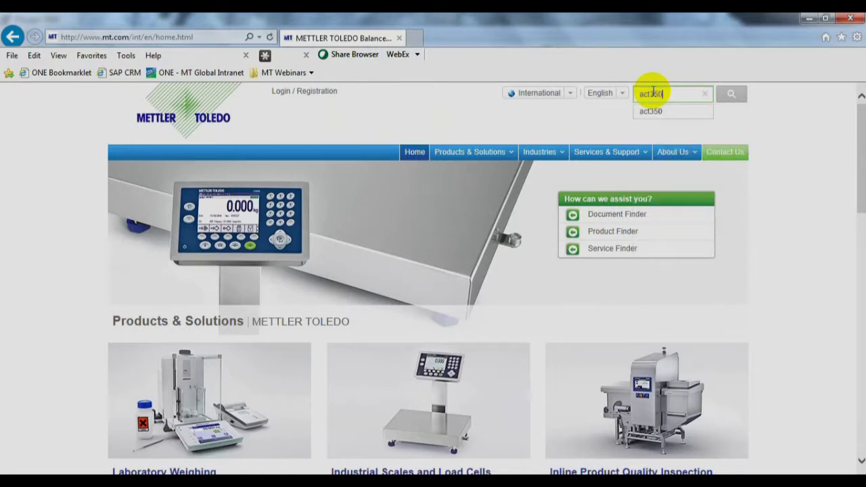
{"action": "key", "text": "Return"}
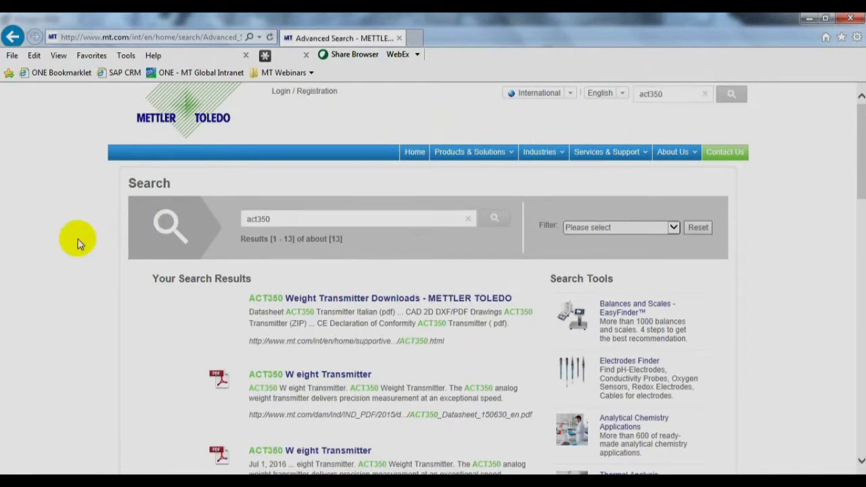
Open the ACT350 Weight Transmitter Downloads page and scroll to its PLC Sample Code section.
{"action": "scroll", "coordinate": [77, 242], "scroll_direction": "down", "scroll_amount": 3}
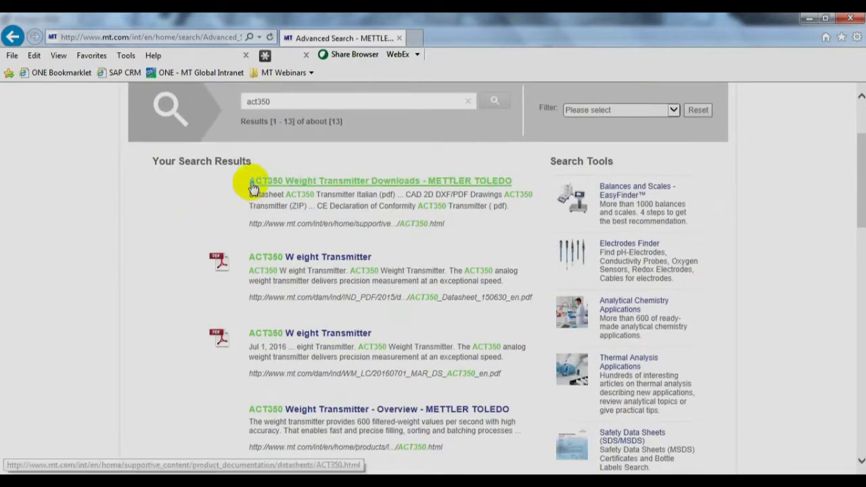
{"action": "left_click", "coordinate": [360, 188]}
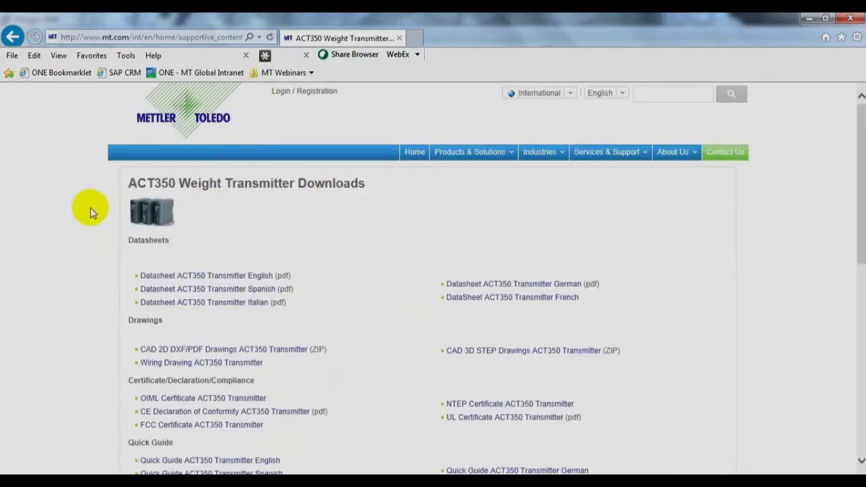
{"action": "scroll", "coordinate": [92, 212], "scroll_direction": "down", "scroll_amount": 1}
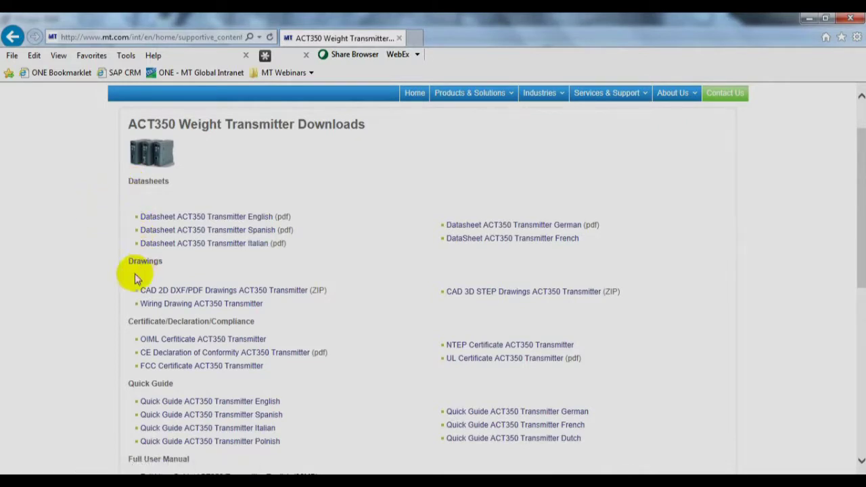
{"action": "scroll", "coordinate": [135, 278], "scroll_direction": "down", "scroll_amount": 1}
{"action": "scroll", "coordinate": [133, 288], "scroll_direction": "down", "scroll_amount": 1}
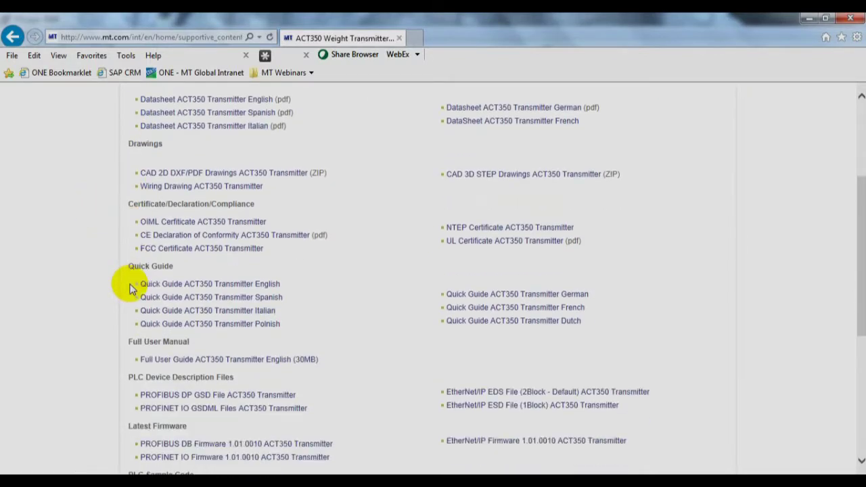
{"action": "scroll", "coordinate": [132, 288], "scroll_direction": "down", "scroll_amount": 1}
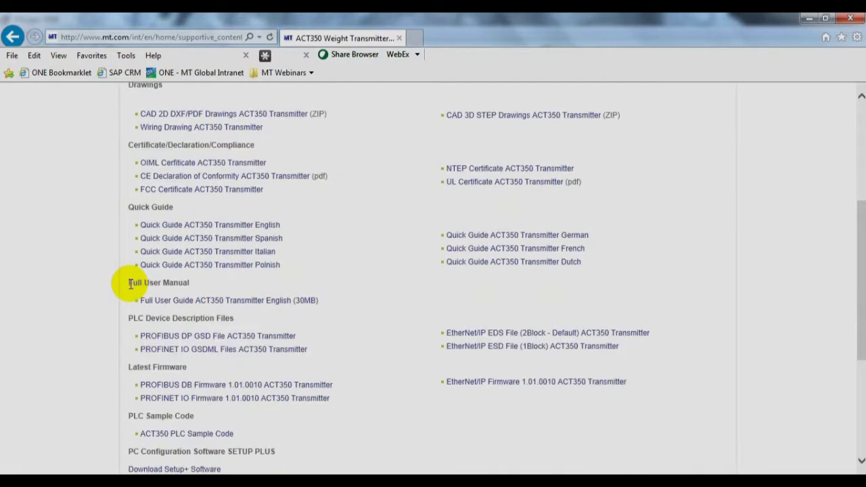
{"action": "scroll", "coordinate": [131, 284], "scroll_direction": "down", "scroll_amount": 2}
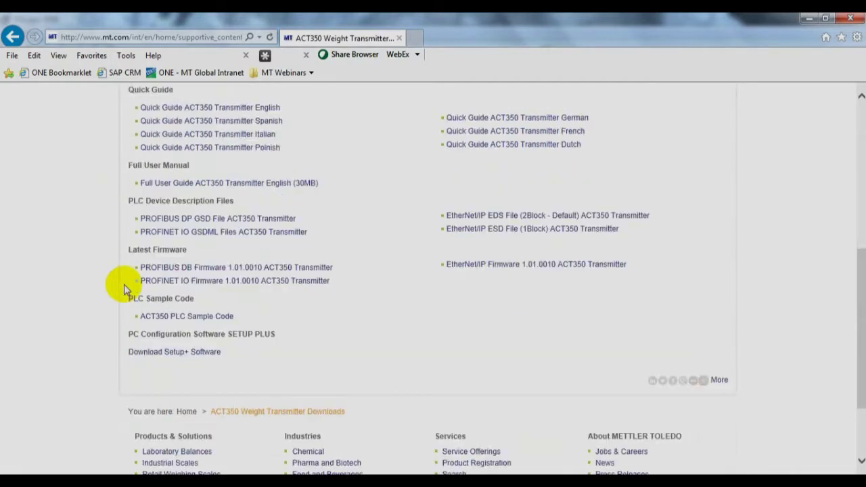
Download and save 20160701_PLC Sample_Code_All_ACT350_Transmitter.zip from the PLC Sample Code link.
{"action": "left_click", "coordinate": [202, 324]}
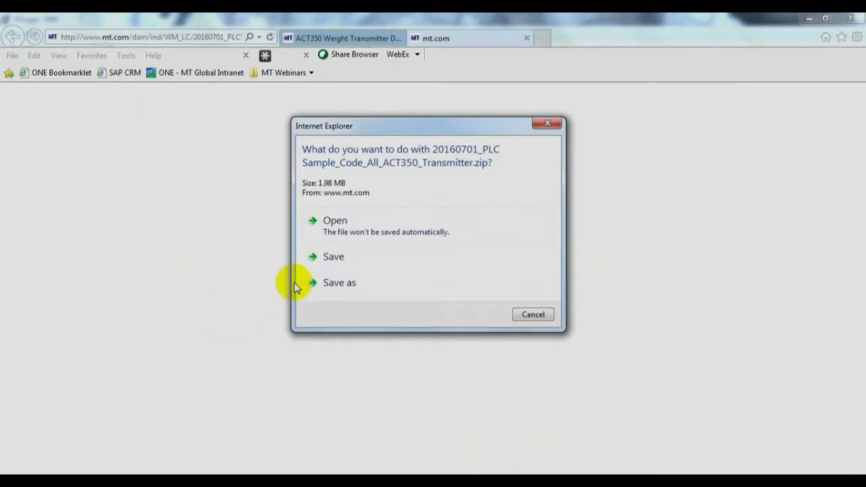
{"action": "left_click", "coordinate": [330, 256]}
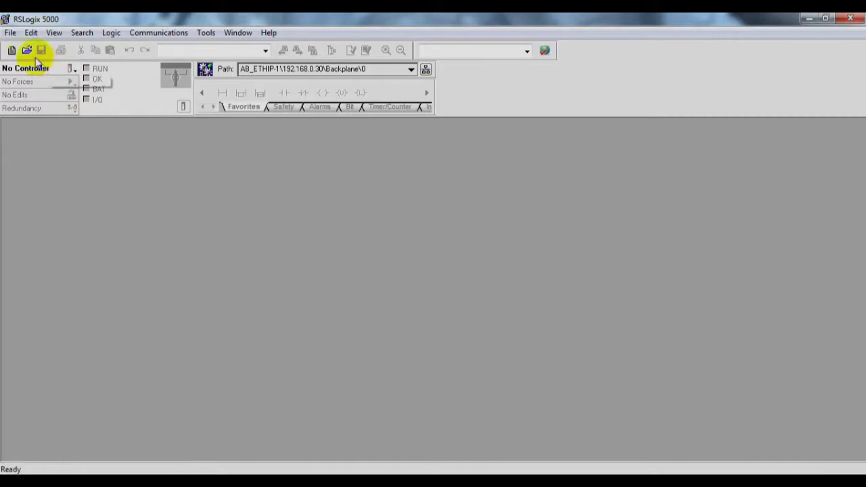
Open ACT350_ENET_RC20_V04.ACD from the ACT350 Sample Code folder.
{"action": "left_click", "coordinate": [26, 50]}
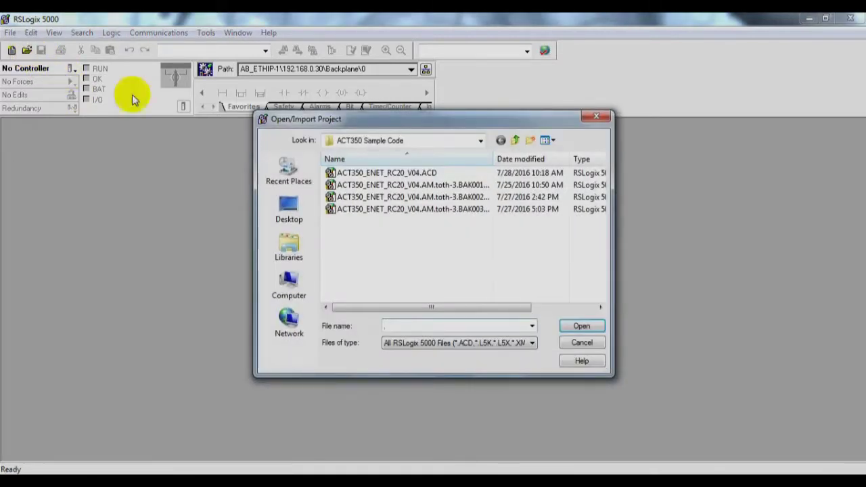
{"action": "double_click", "coordinate": [363, 174]}
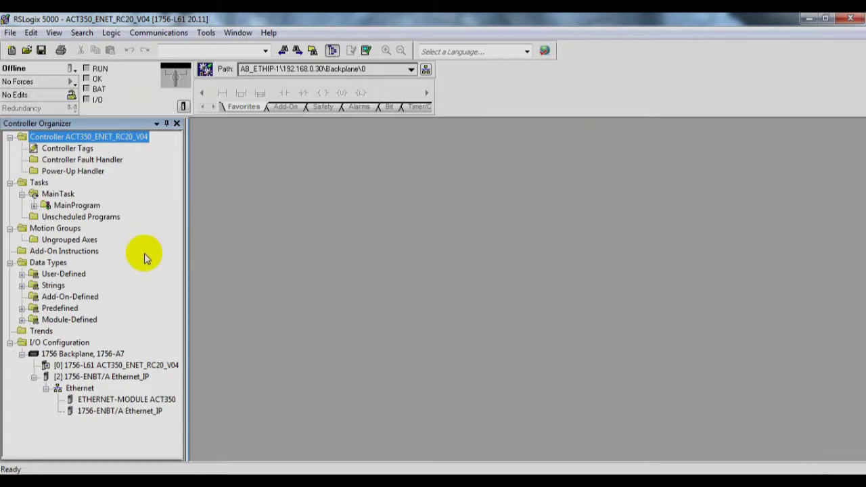
Download ACT350_ENET_RC20_V04 to the connected controller and switch it back to Remote Run.
{"action": "left_click", "coordinate": [76, 73]}
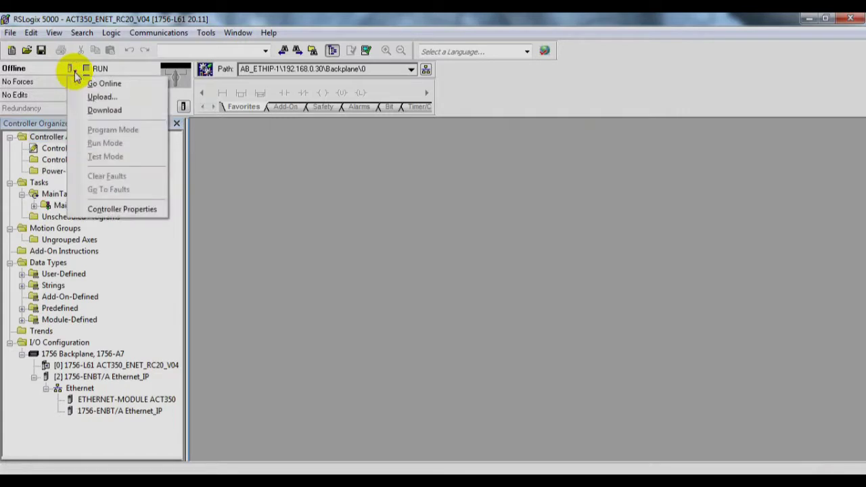
{"action": "left_click", "coordinate": [104, 110]}
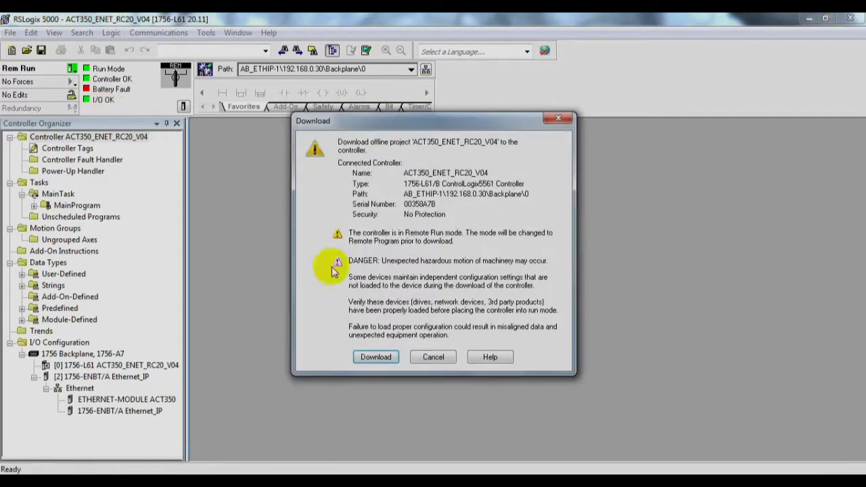
{"action": "left_click", "coordinate": [375, 356]}
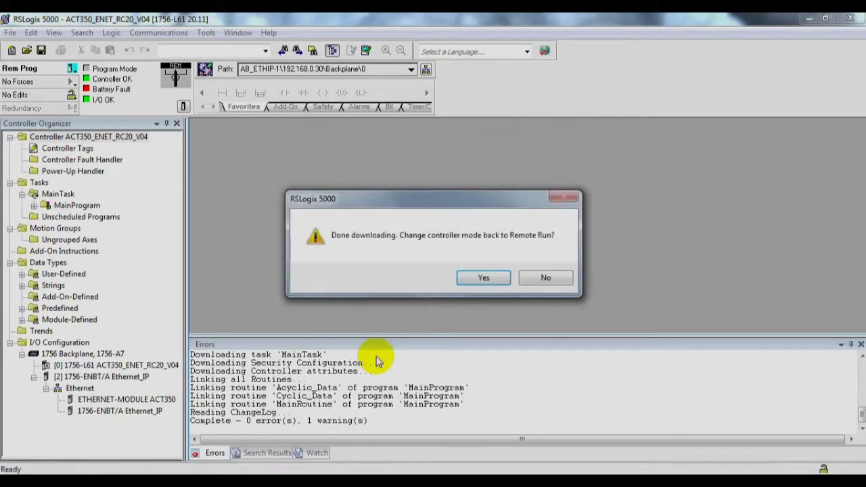
{"action": "left_click", "coordinate": [481, 276]}
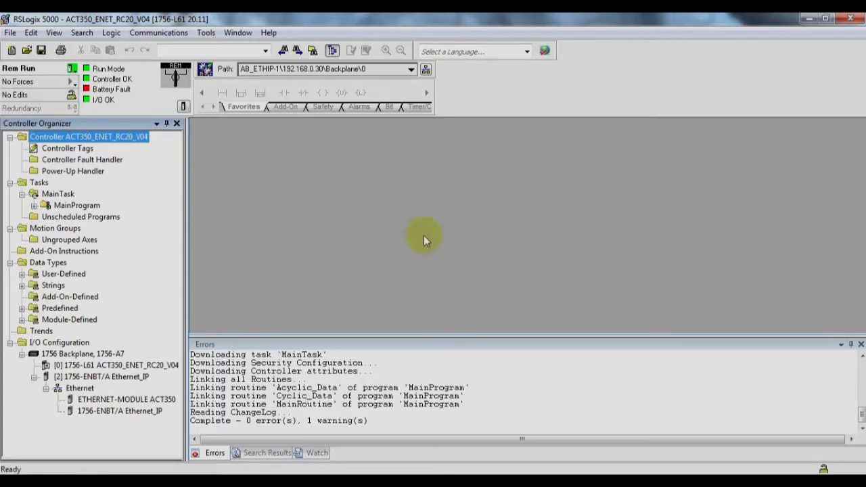
Close the download messages and inspect ETHERNET-MODULE ACT350's properties without changing anything.
{"action": "left_click", "coordinate": [859, 344]}
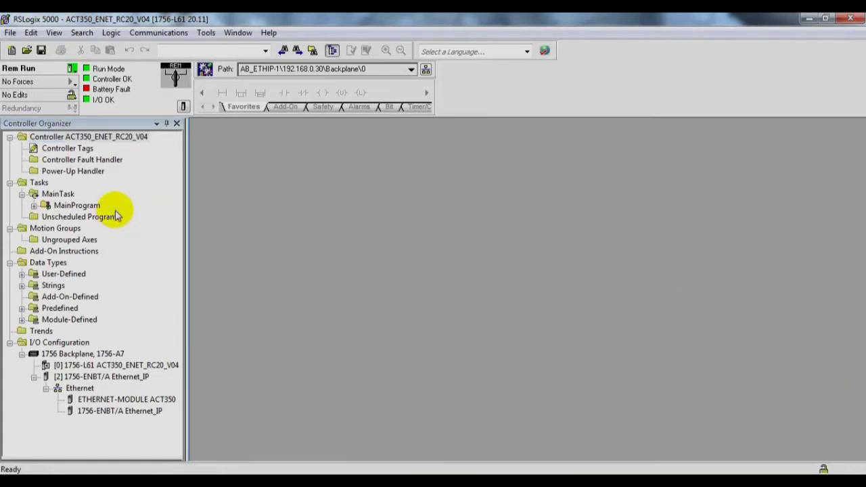
{"action": "left_click", "coordinate": [116, 402]}
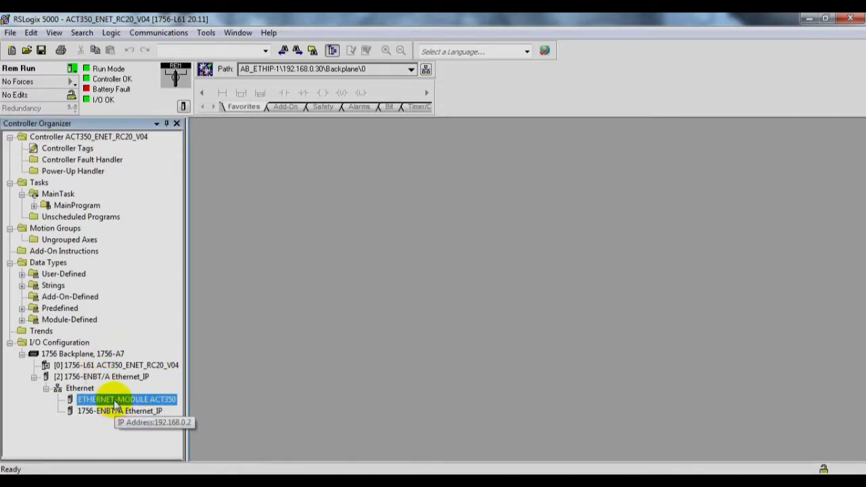
{"action": "double_click", "coordinate": [116, 402]}
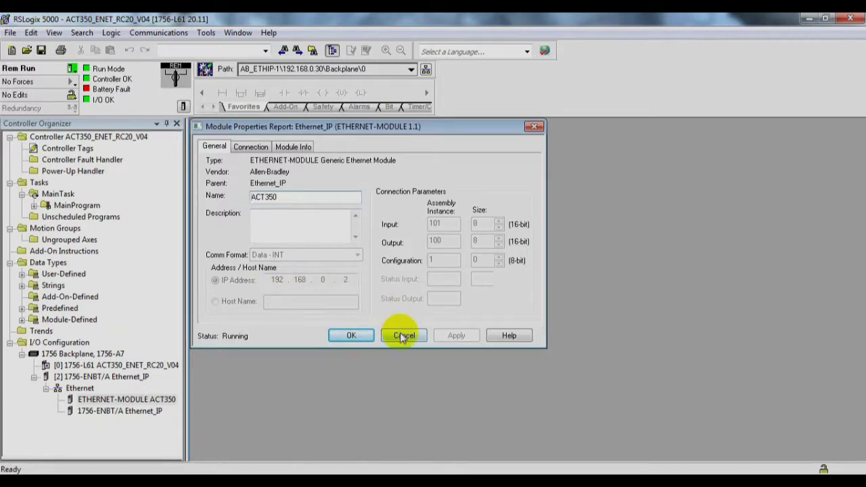
{"action": "left_click", "coordinate": [352, 336]}
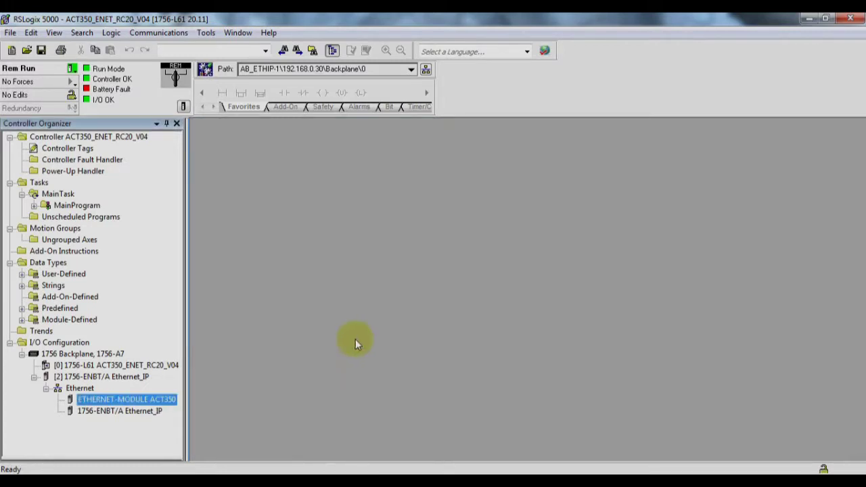
Open MainProgram's Cyclic_Data routine and scroll down through its ladder rungs.
{"action": "left_click", "coordinate": [34, 206]}
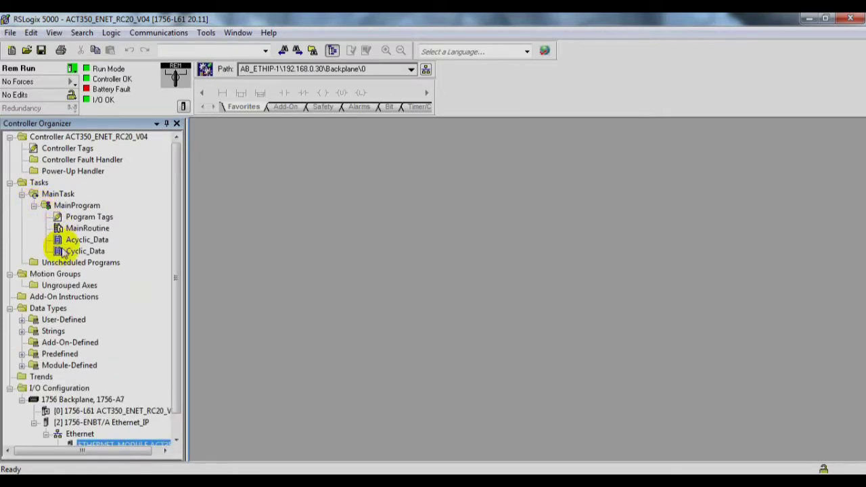
{"action": "left_click", "coordinate": [64, 251]}
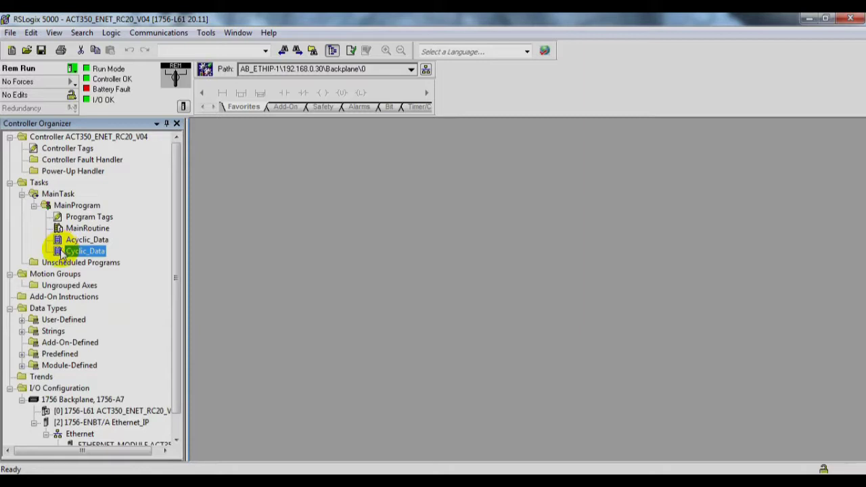
{"action": "double_click", "coordinate": [61, 251]}
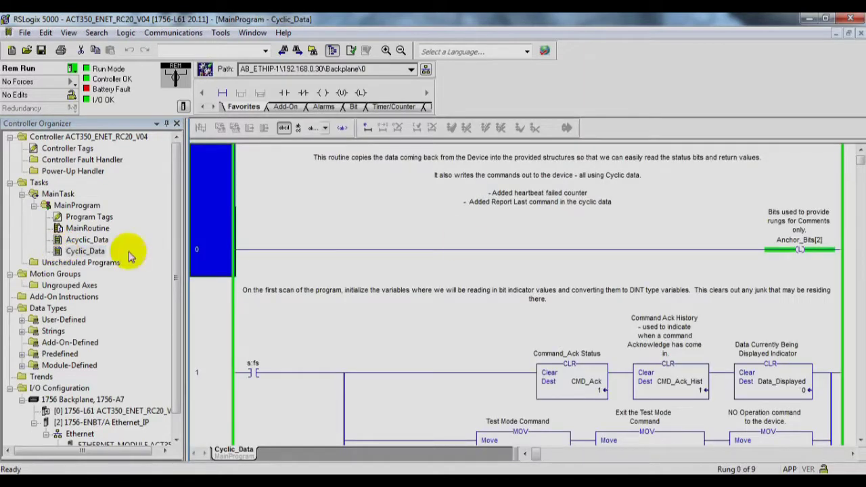
{"action": "scroll", "coordinate": [580, 227], "scroll_direction": "down", "scroll_amount": 5}
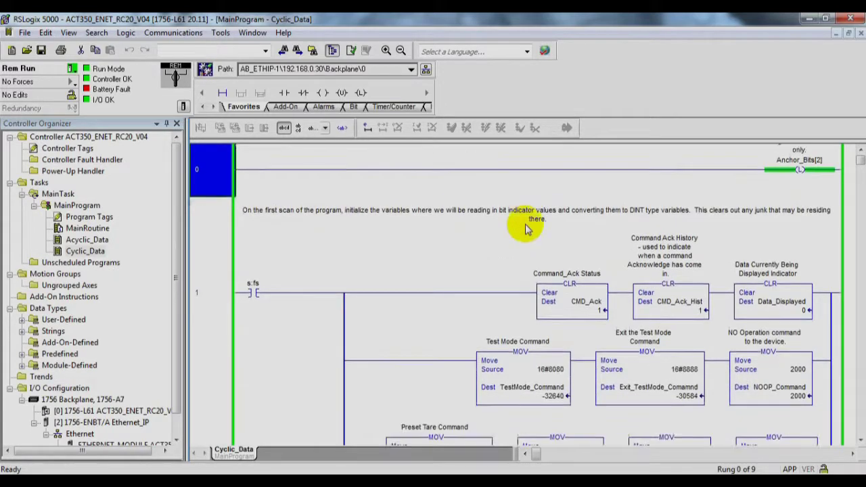
{"action": "scroll", "coordinate": [526, 228], "scroll_direction": "down", "scroll_amount": 10}
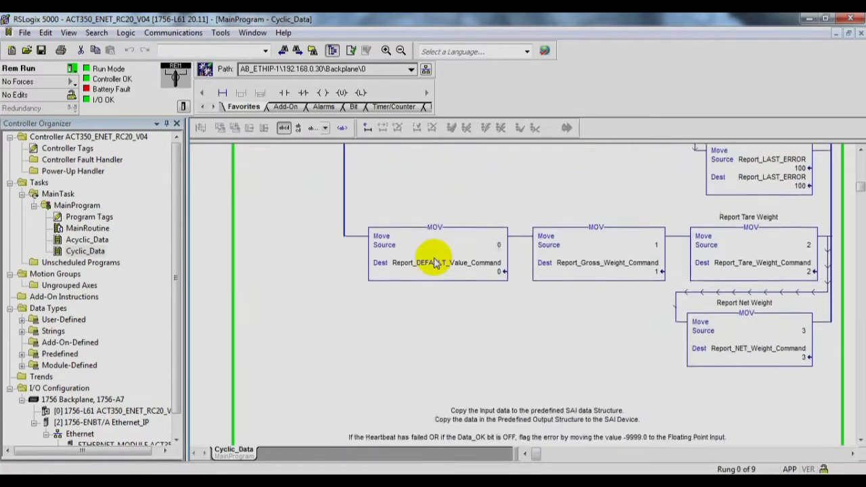
{"action": "scroll", "coordinate": [434, 261], "scroll_direction": "down", "scroll_amount": 15}
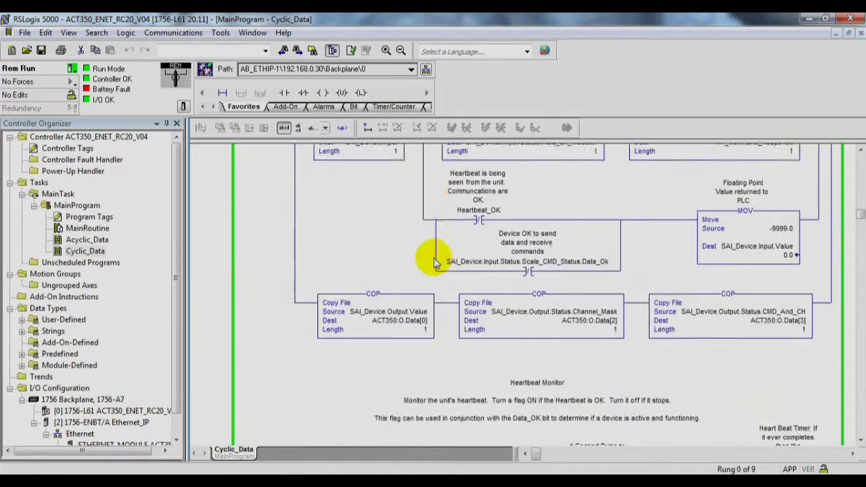
{"action": "scroll", "coordinate": [434, 261], "scroll_direction": "down", "scroll_amount": 3}
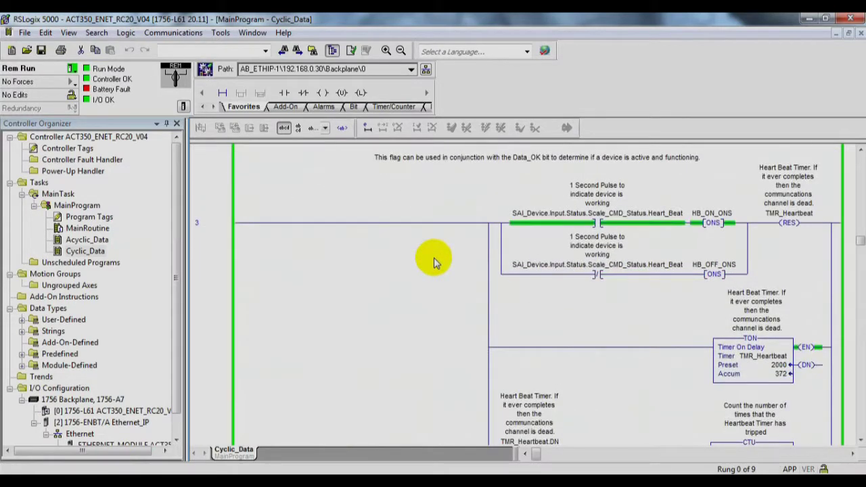
Inspect rung 3's Heart_Beat contacts, then split the ladder view into two panes.
{"action": "left_click", "coordinate": [623, 226]}
{"action": "left_click", "coordinate": [609, 276]}
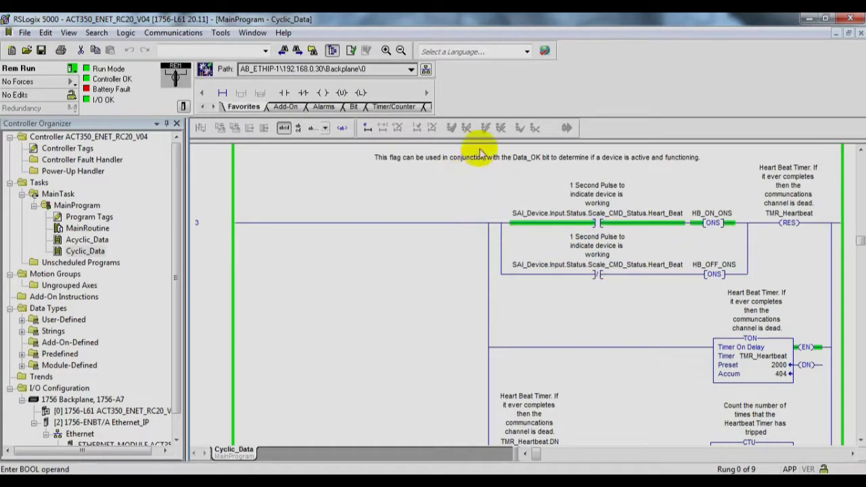
{"action": "left_click_drag", "start_coordinate": [482, 140], "coordinate": [492, 229]}
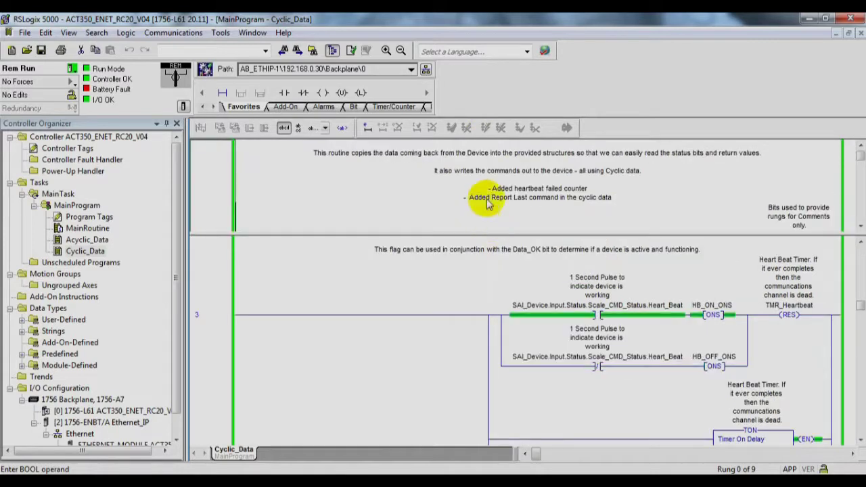
Scroll the upper pane down to rung 5's SAI_Device input value MOV.
{"action": "left_click", "coordinate": [340, 194]}
{"action": "scroll", "coordinate": [338, 201], "scroll_direction": "down", "scroll_amount": 2}
{"action": "scroll", "coordinate": [338, 202], "scroll_direction": "down", "scroll_amount": 6}
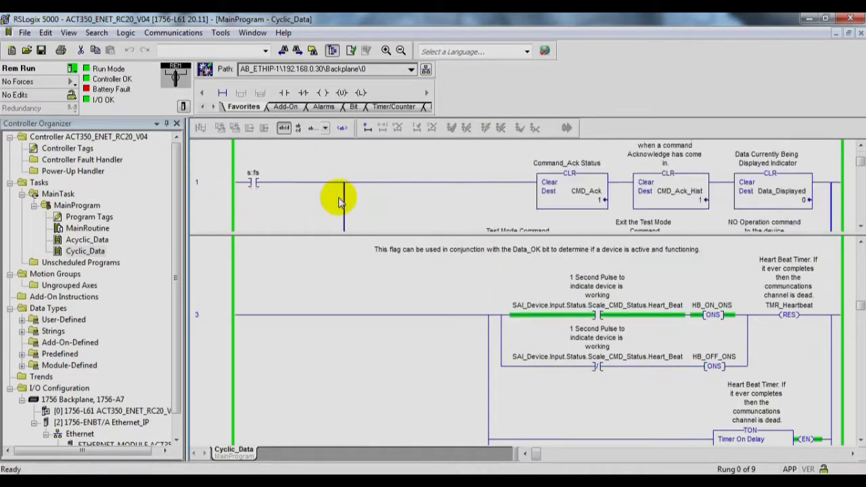
{"action": "scroll", "coordinate": [338, 201], "scroll_direction": "down", "scroll_amount": 6}
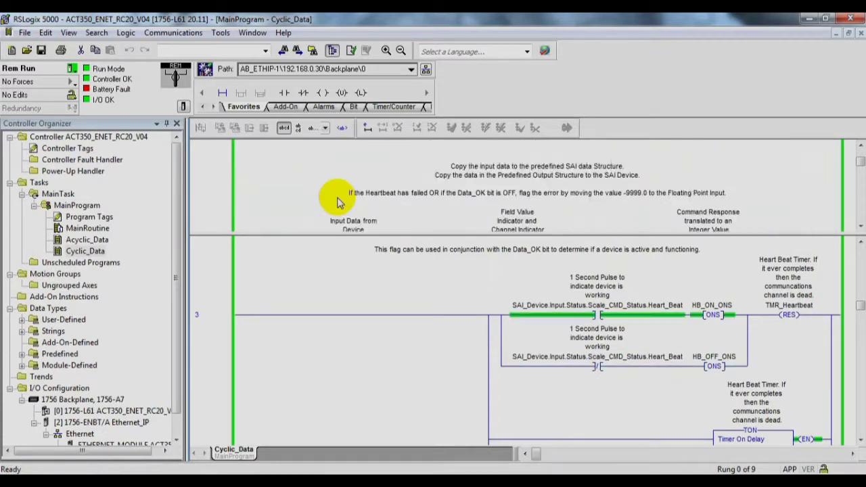
{"action": "scroll", "coordinate": [338, 201], "scroll_direction": "down", "scroll_amount": 6}
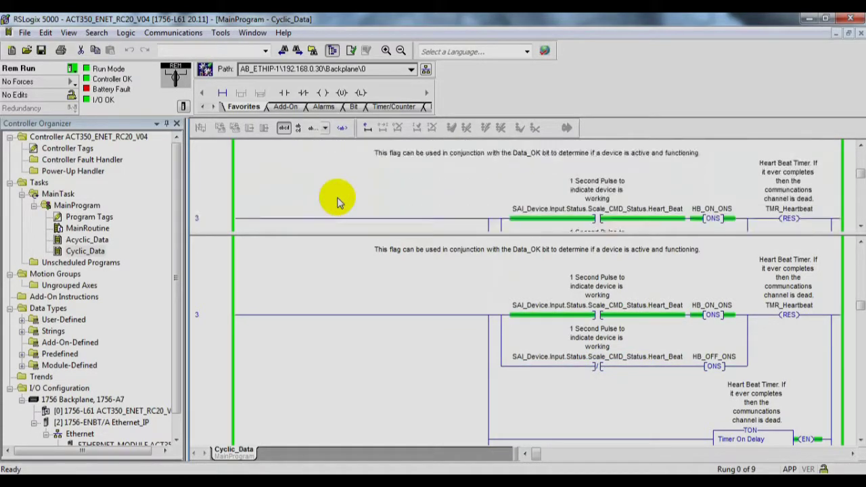
{"action": "scroll", "coordinate": [338, 189], "scroll_direction": "down", "scroll_amount": 6}
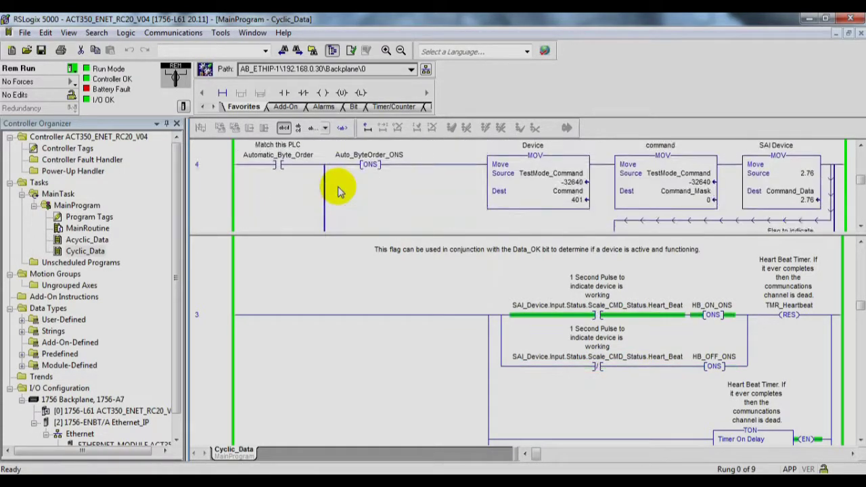
{"action": "scroll", "coordinate": [338, 186], "scroll_direction": "down", "scroll_amount": 6}
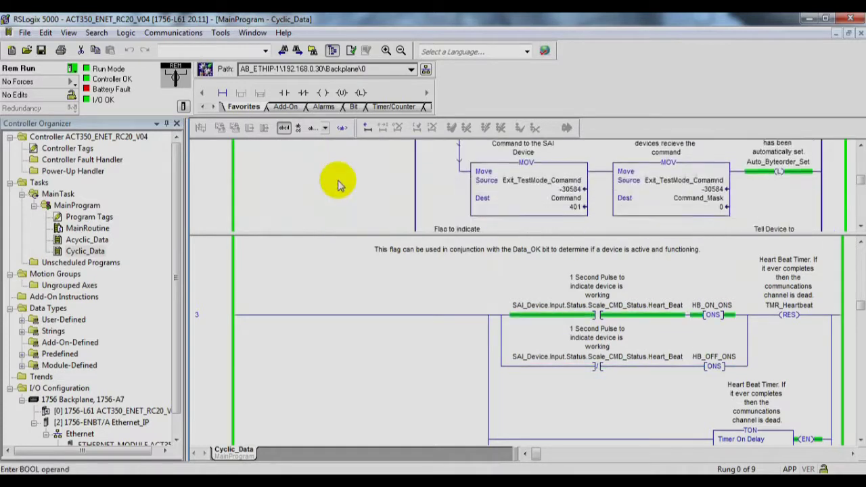
{"action": "scroll", "coordinate": [334, 179], "scroll_direction": "down", "scroll_amount": 1}
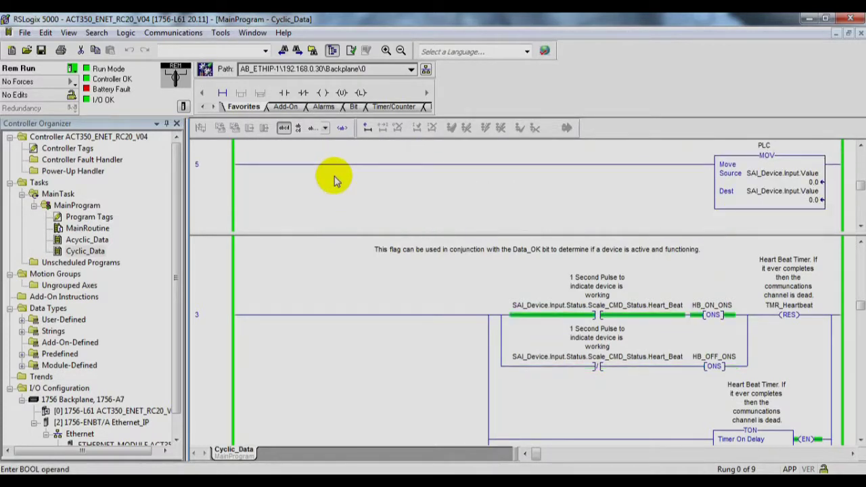
Scroll the lower pane to rung 8 and right to the Report Gross Weight contact.
{"action": "mouse_move", "coordinate": [803, 178]}
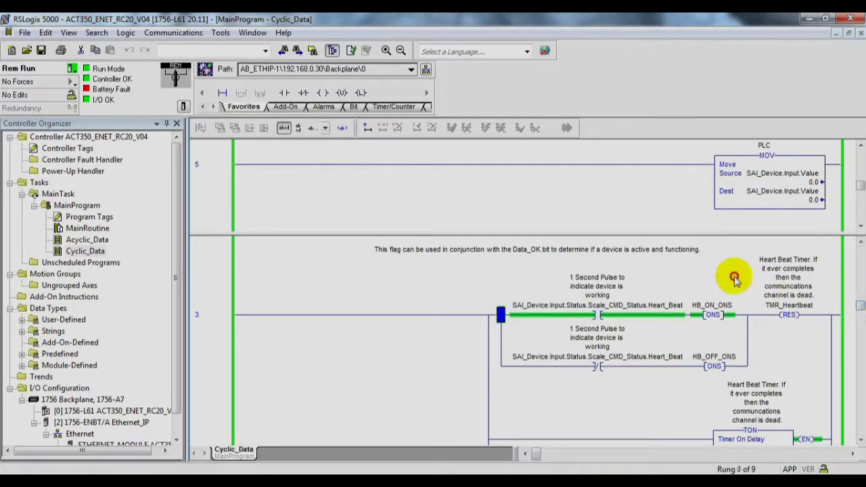
{"action": "scroll", "coordinate": [731, 279], "scroll_direction": "down", "scroll_amount": 10}
{"action": "scroll", "coordinate": [622, 313], "scroll_direction": "down", "scroll_amount": 10}
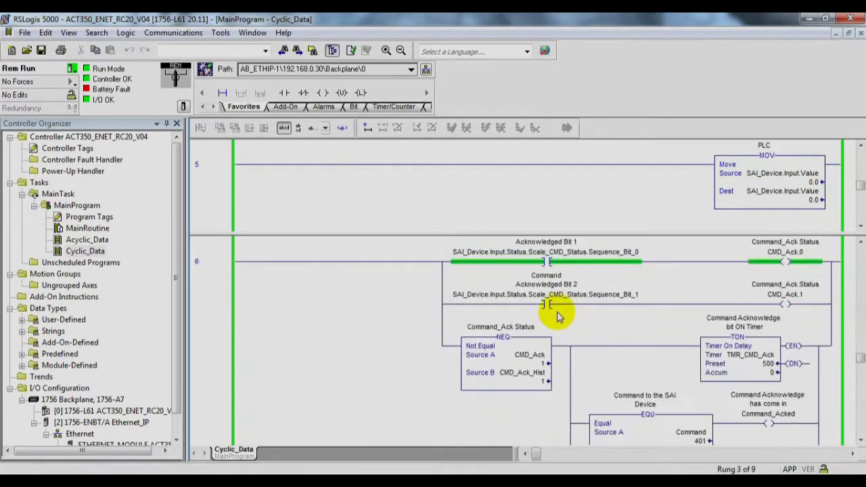
{"action": "scroll", "coordinate": [443, 333], "scroll_direction": "down", "scroll_amount": 10}
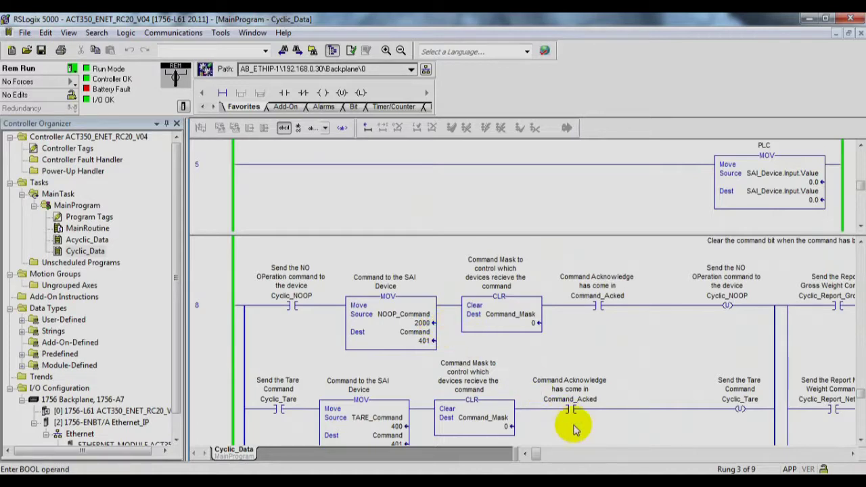
{"action": "left_click", "coordinate": [850, 455]}
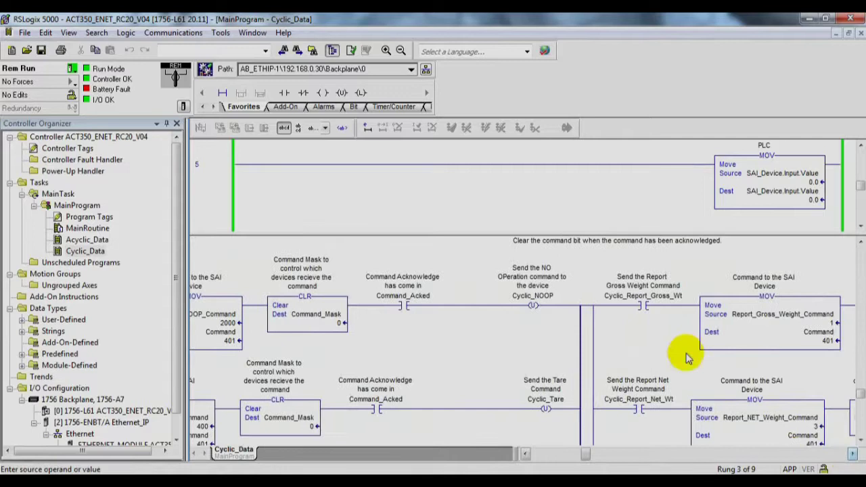
Toggle Cyclic_Report_Gross_Wt on so Command reads 1 and the value shows 8.48.
{"action": "right_click", "coordinate": [644, 308]}
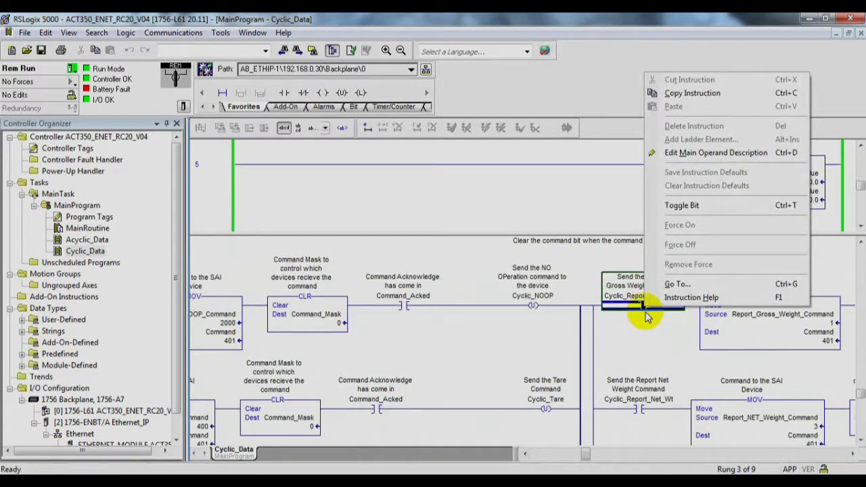
{"action": "left_click", "coordinate": [649, 313]}
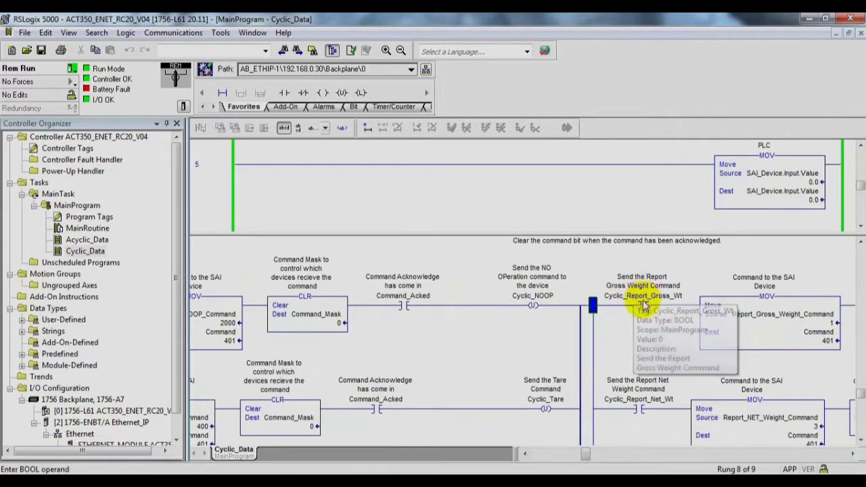
{"action": "left_click", "coordinate": [642, 307]}
{"action": "right_click", "coordinate": [643, 308]}
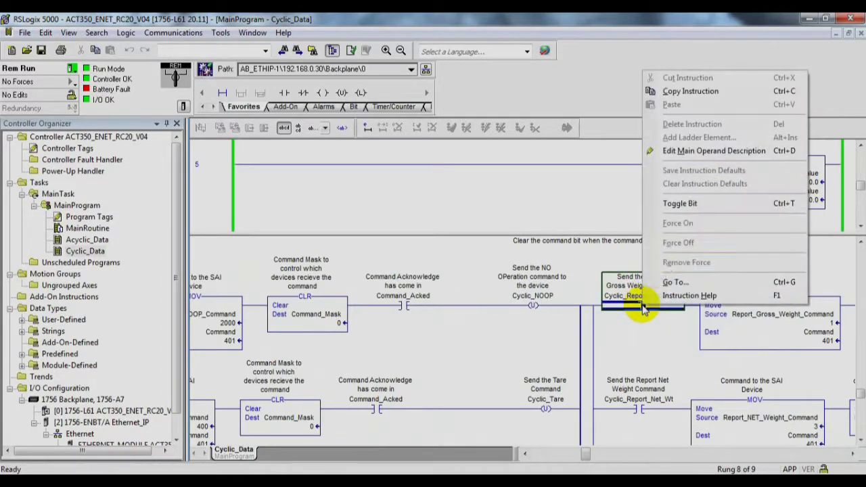
{"action": "left_click", "coordinate": [681, 203]}
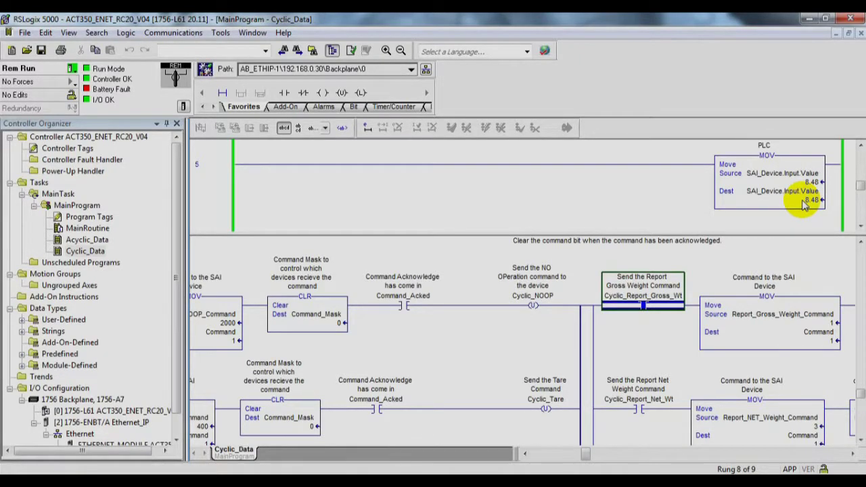
Toggle the Cyclic_Tare bit on rung 8, sending command 400 and zeroing the value to 0.0.
{"action": "left_click", "coordinate": [541, 459]}
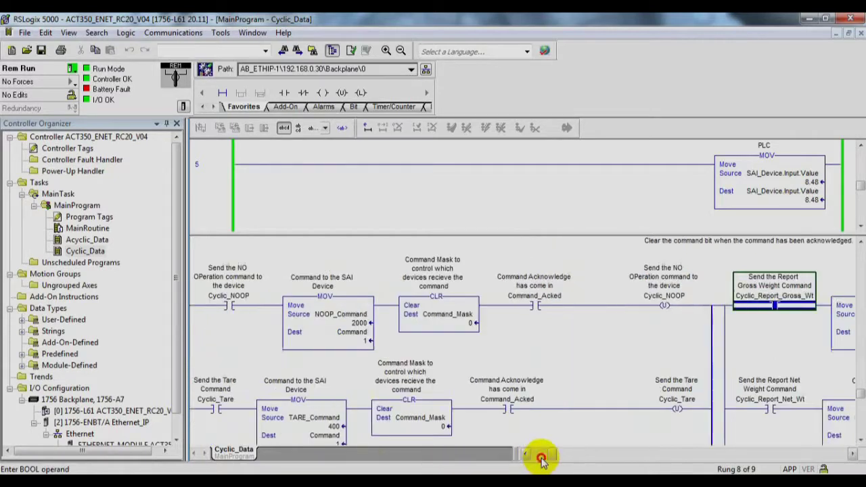
{"action": "left_click_drag", "start_coordinate": [541, 459], "coordinate": [535, 454]}
{"action": "scroll", "coordinate": [329, 409], "scroll_direction": "down", "scroll_amount": 1}
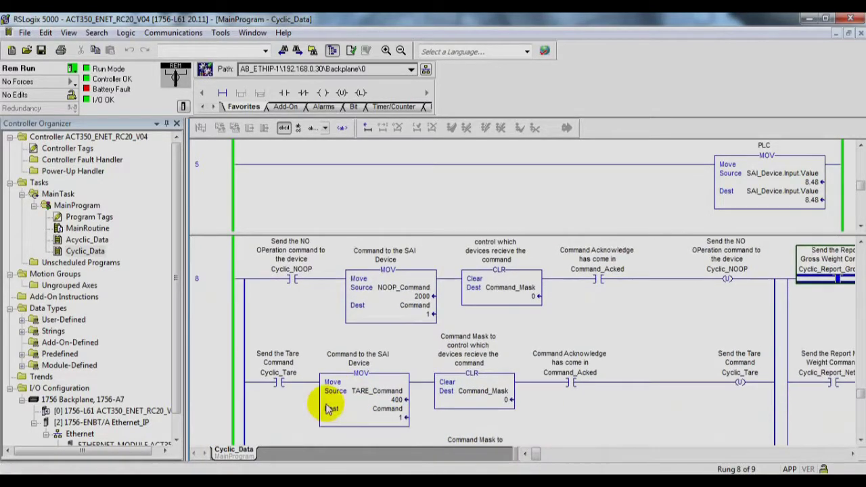
{"action": "left_click", "coordinate": [280, 382]}
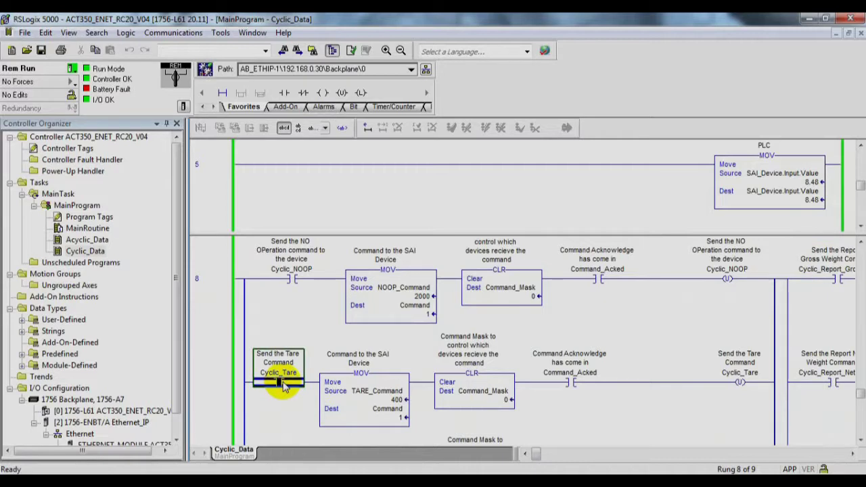
{"action": "right_click", "coordinate": [282, 384]}
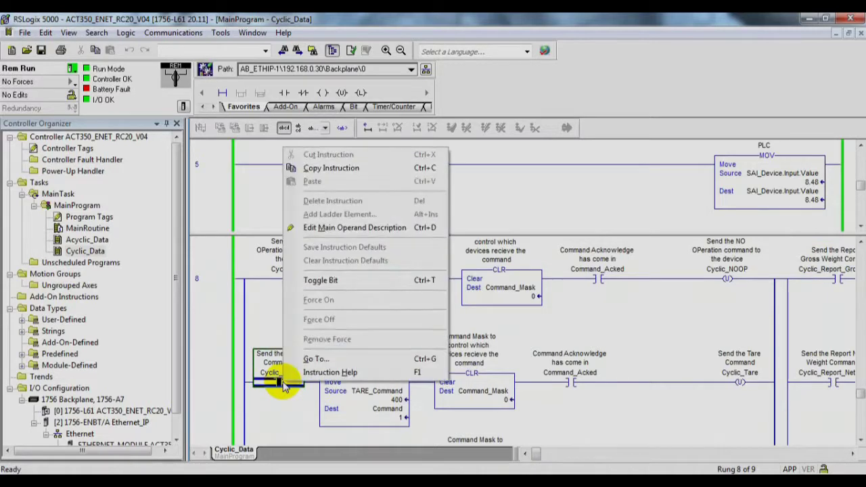
{"action": "left_click", "coordinate": [320, 280]}
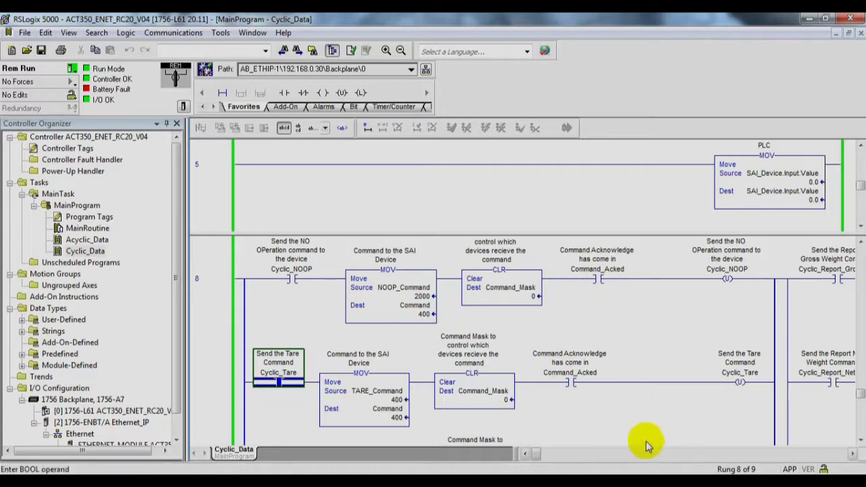
Toggle Cyclic_Report_Net_Wt on so Command holds 3 and the value reads 5.95.
{"action": "left_click", "coordinate": [685, 455]}
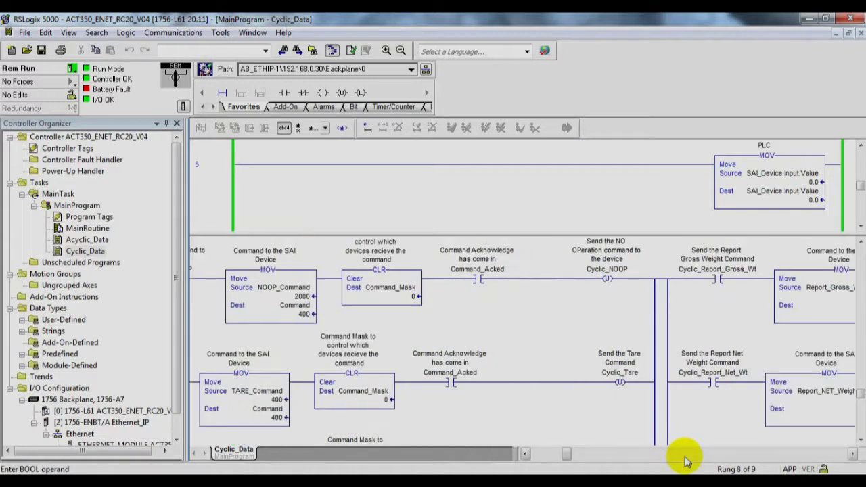
{"action": "left_click", "coordinate": [851, 454]}
{"action": "left_click", "coordinate": [851, 456]}
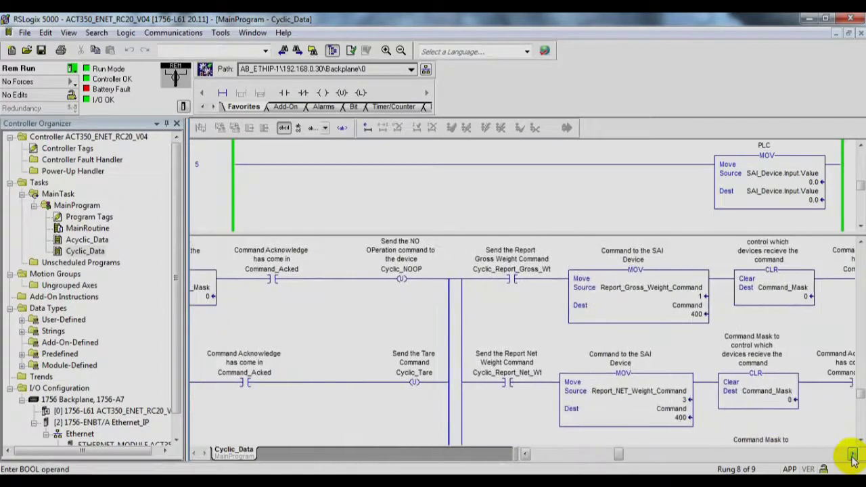
{"action": "left_click", "coordinate": [500, 380]}
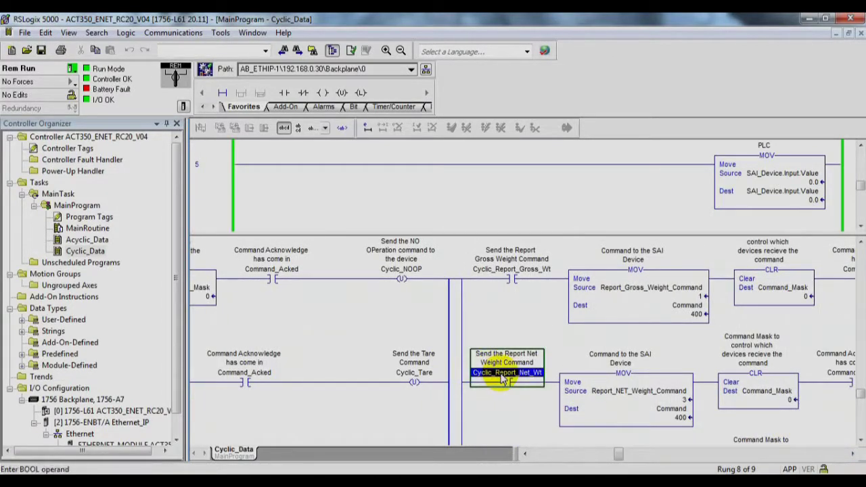
{"action": "right_click", "coordinate": [510, 383]}
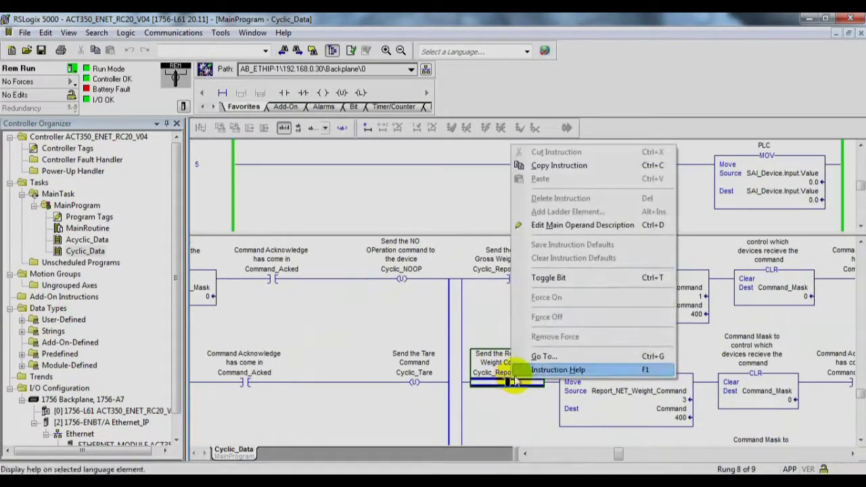
{"action": "left_click", "coordinate": [564, 282]}
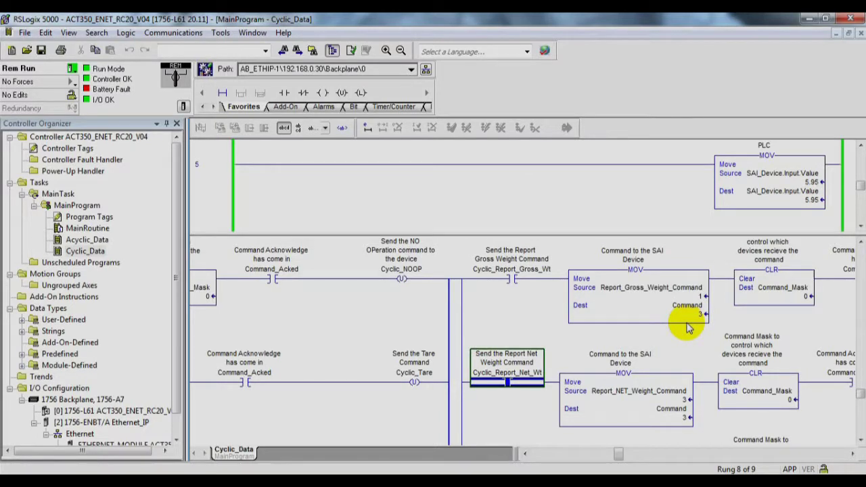
Toggle Cyclic_Report_Gross_Wt back on and confirm Command reads 1 with gross weight 14.43.
{"action": "right_click", "coordinate": [512, 283]}
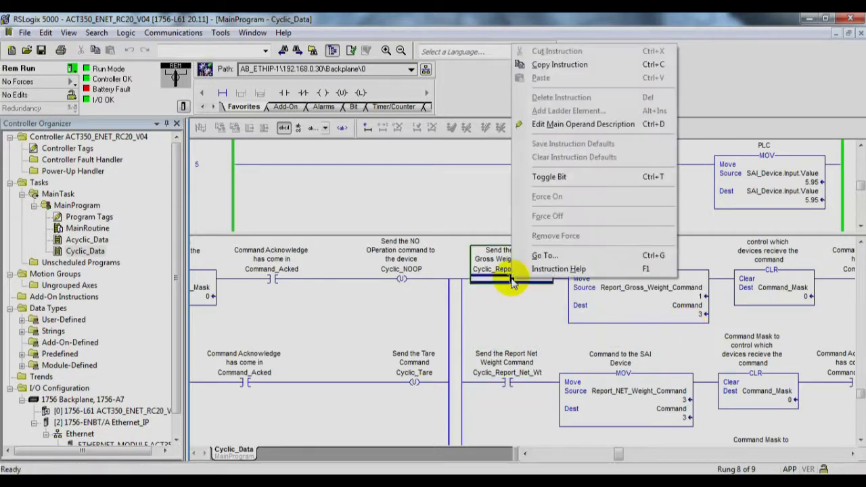
{"action": "left_click", "coordinate": [555, 180]}
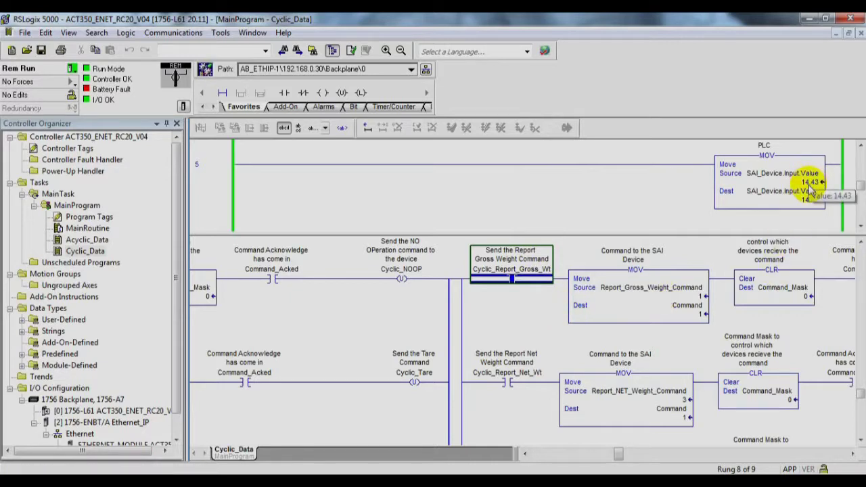
{"action": "mouse_move", "coordinate": [813, 192]}
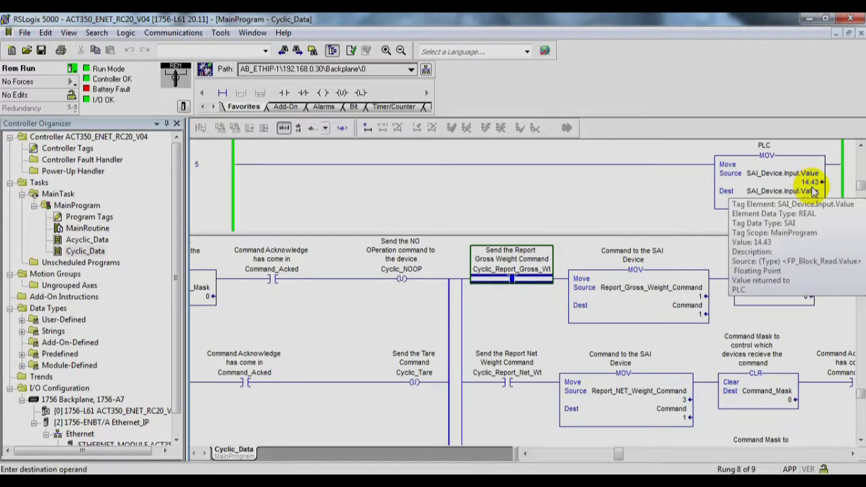